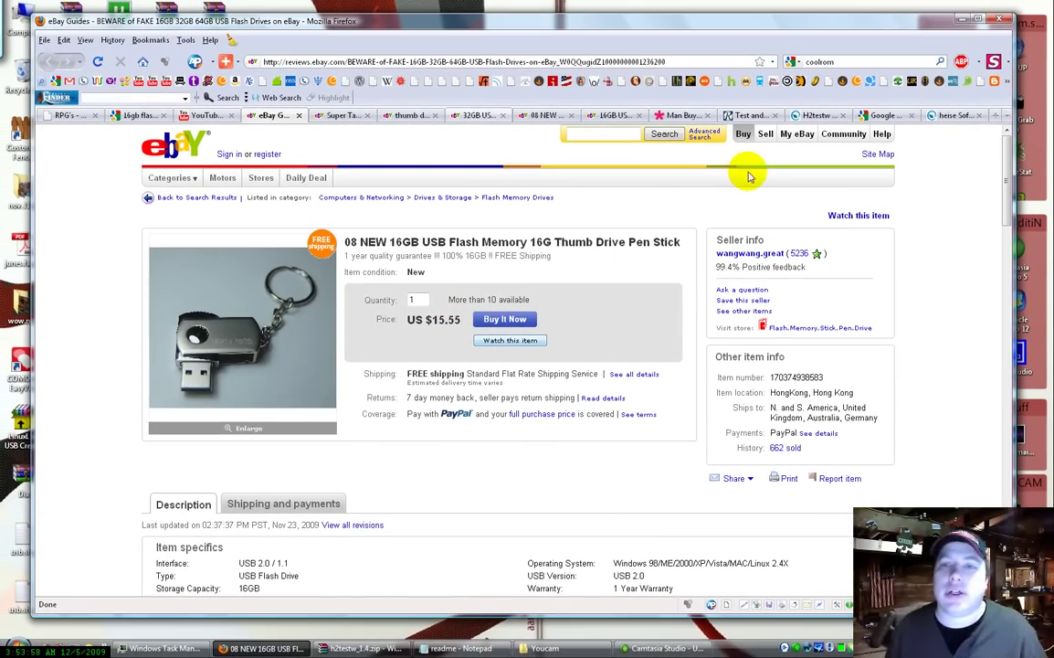
# - Switch from the eBay 16GB listing to the raymond.cc H2testw article tab
pyautogui.click(747, 116)
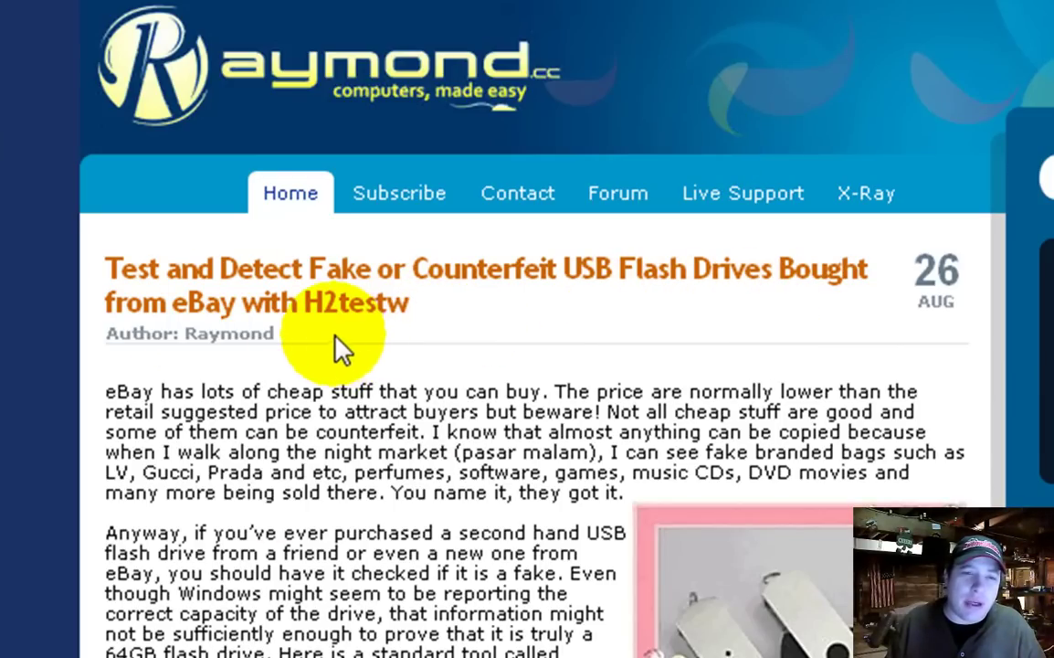
pyautogui.scroll(-1, 411, 464)
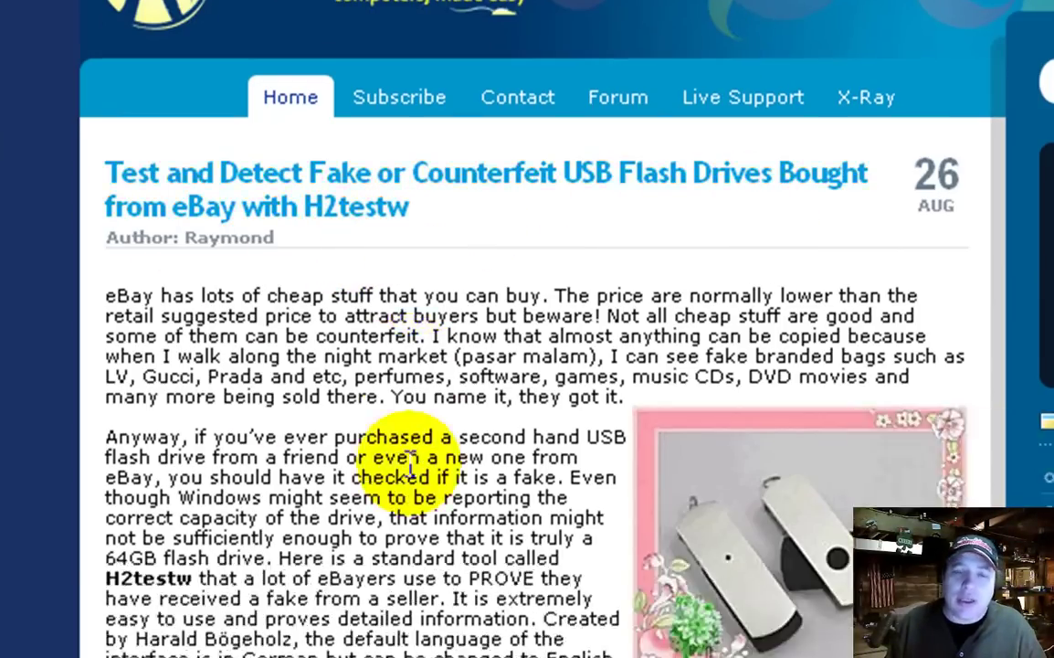
pyautogui.scroll(-5, 412, 464)
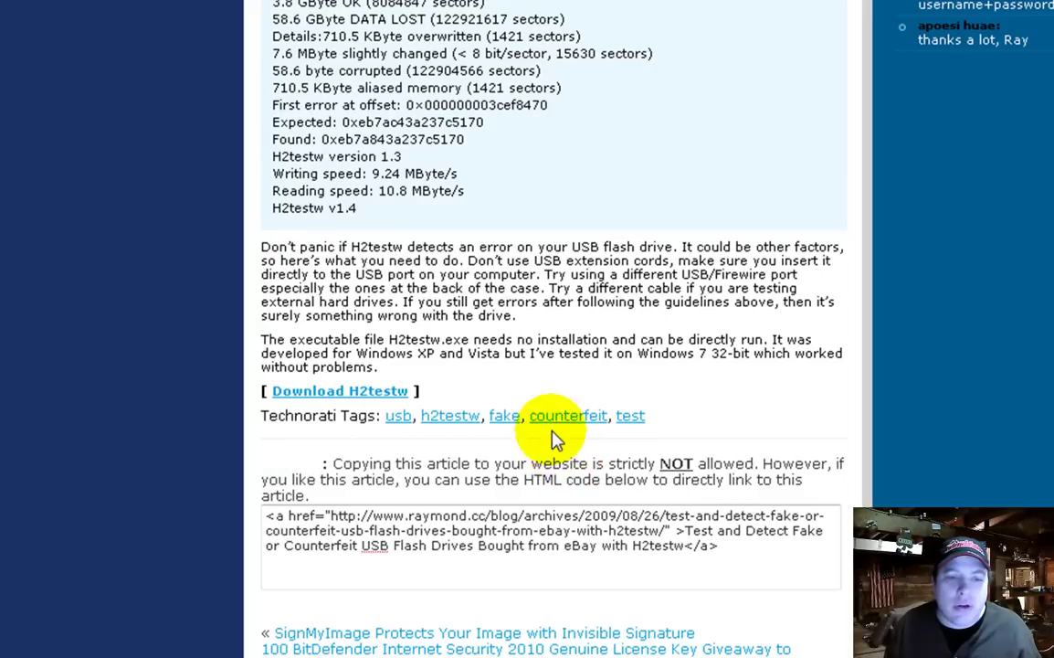
pyautogui.scroll(3, 553, 439)
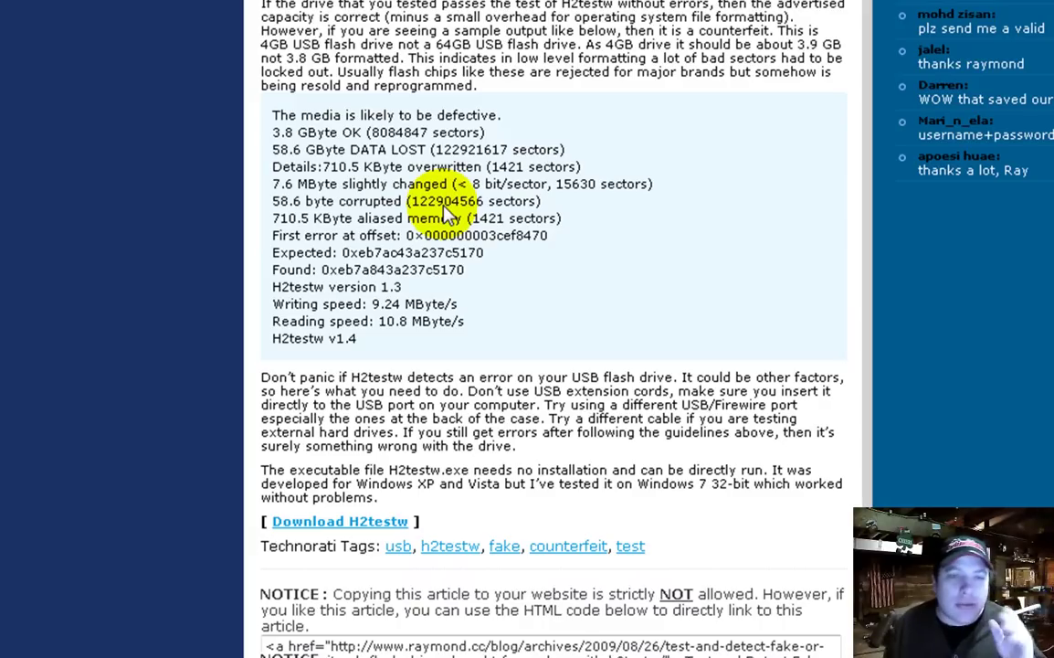
pyautogui.scroll(-4, 462, 341)
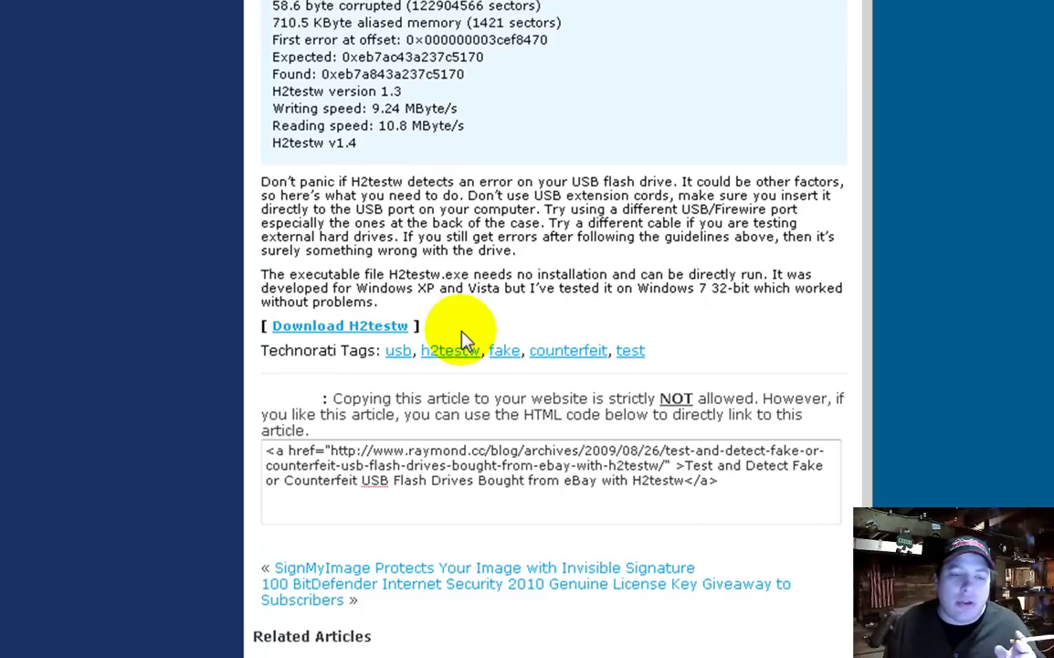
pyautogui.scroll(10, 585, 329)
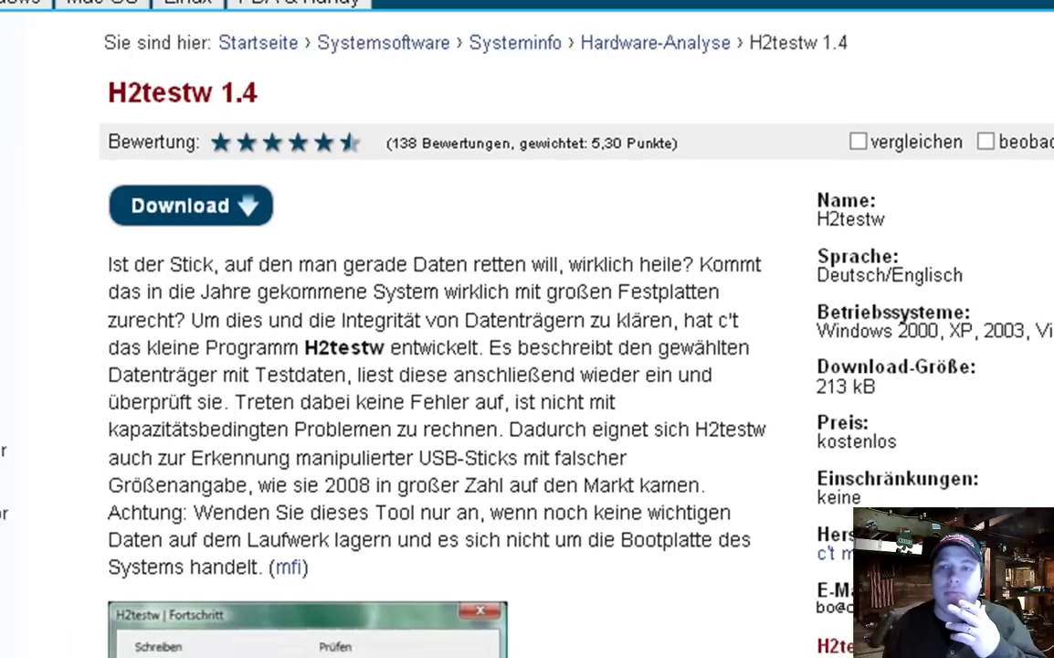
# - View the Google-translated H2testw 1.4 page and download the h2testw_1.4 zip archive
pyautogui.scroll(-6, 630, 384)
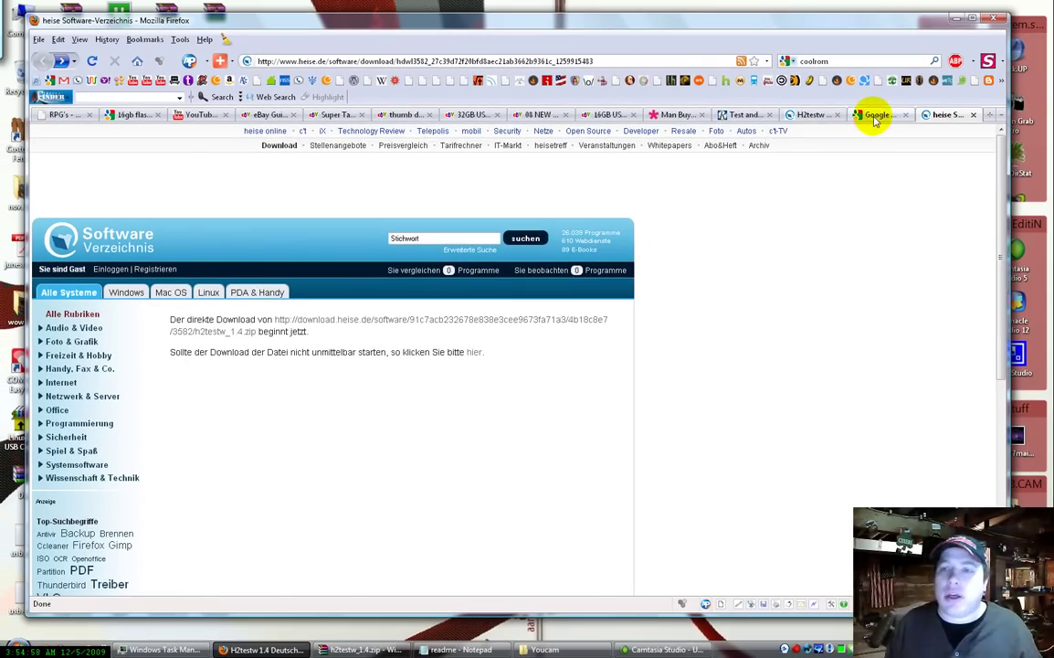
pyautogui.click(875, 115)
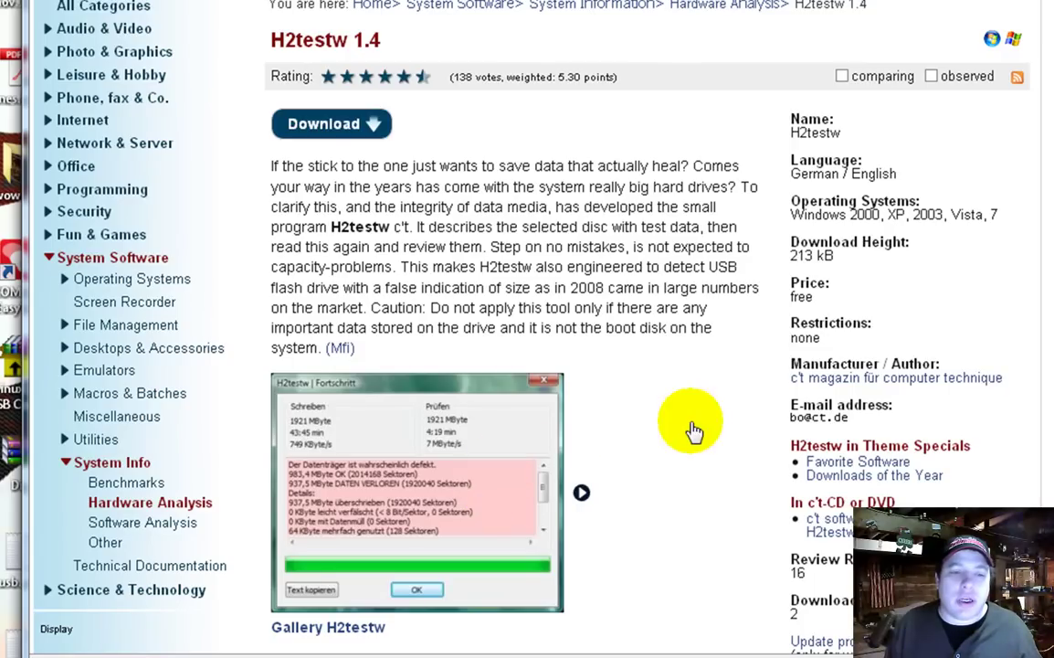
pyautogui.scroll(-3, 695, 431)
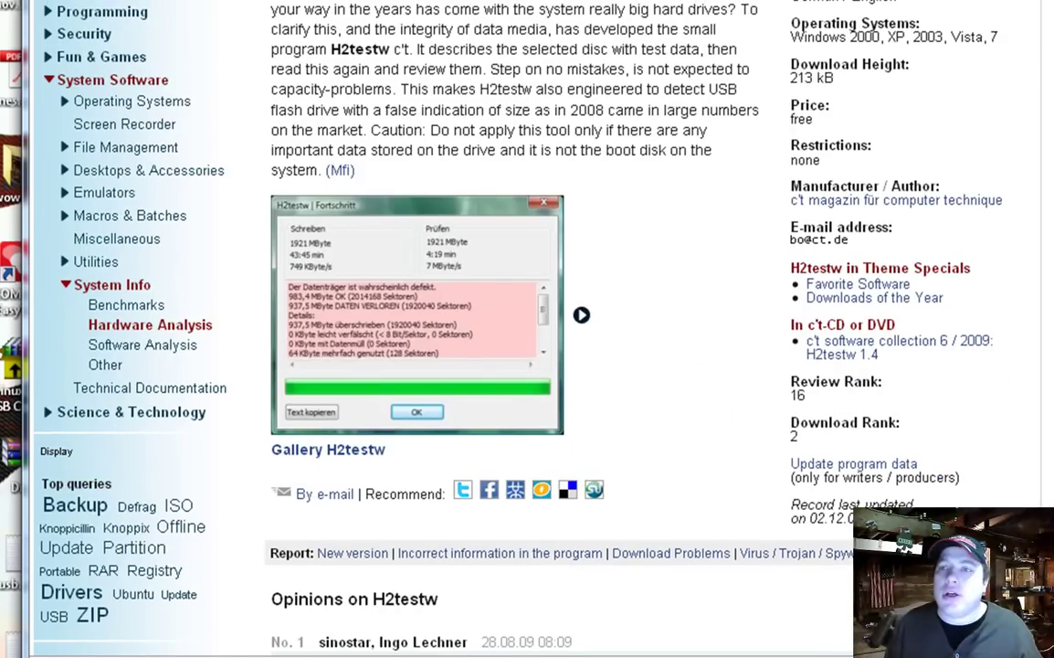
pyautogui.scroll(3, 487, 106)
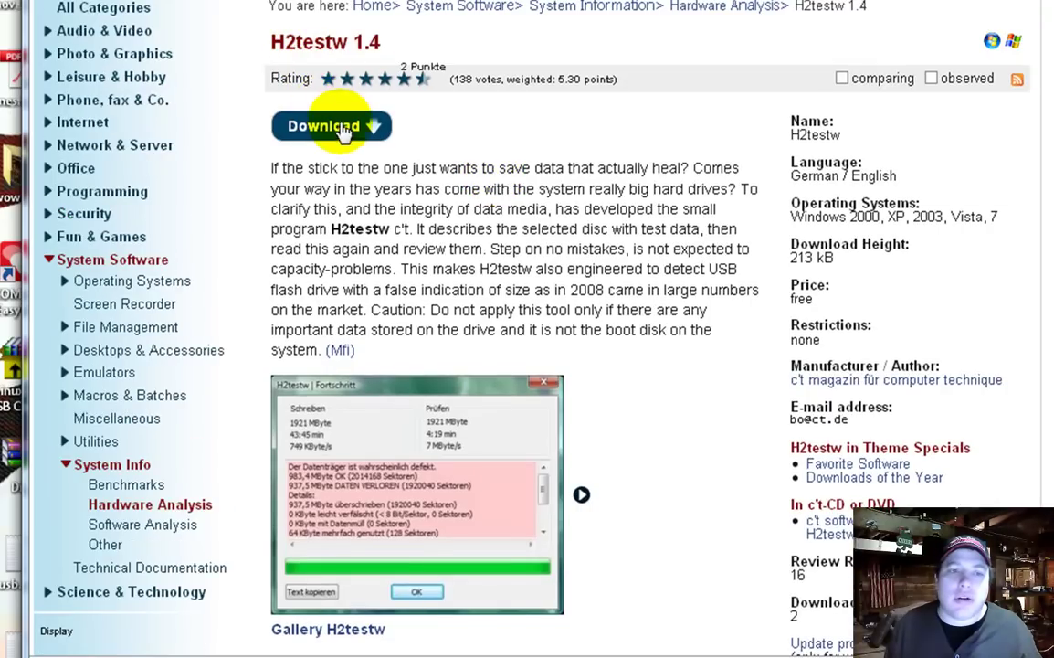
pyautogui.click(343, 130)
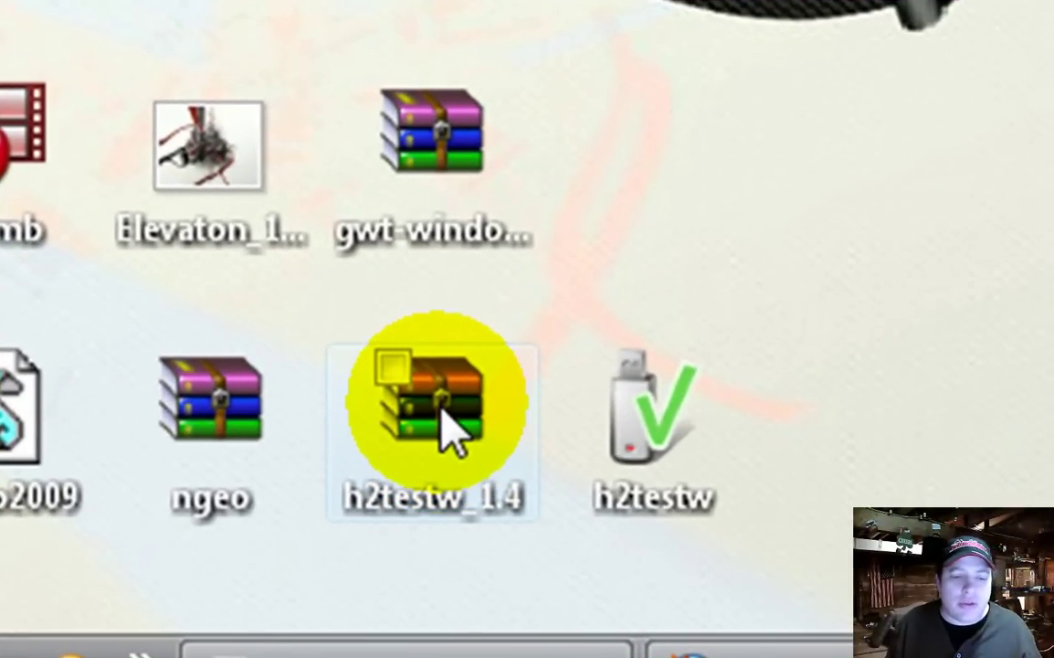
# - Start the h2testw program from its desktop icon
pyautogui.moveTo(437, 466)
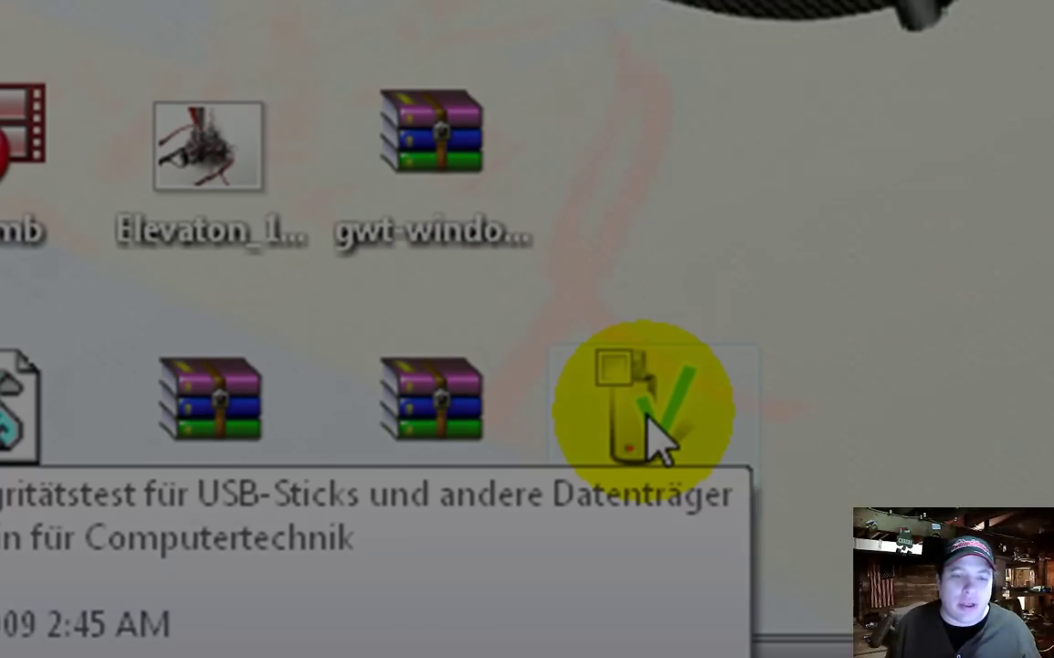
pyautogui.click(659, 441)
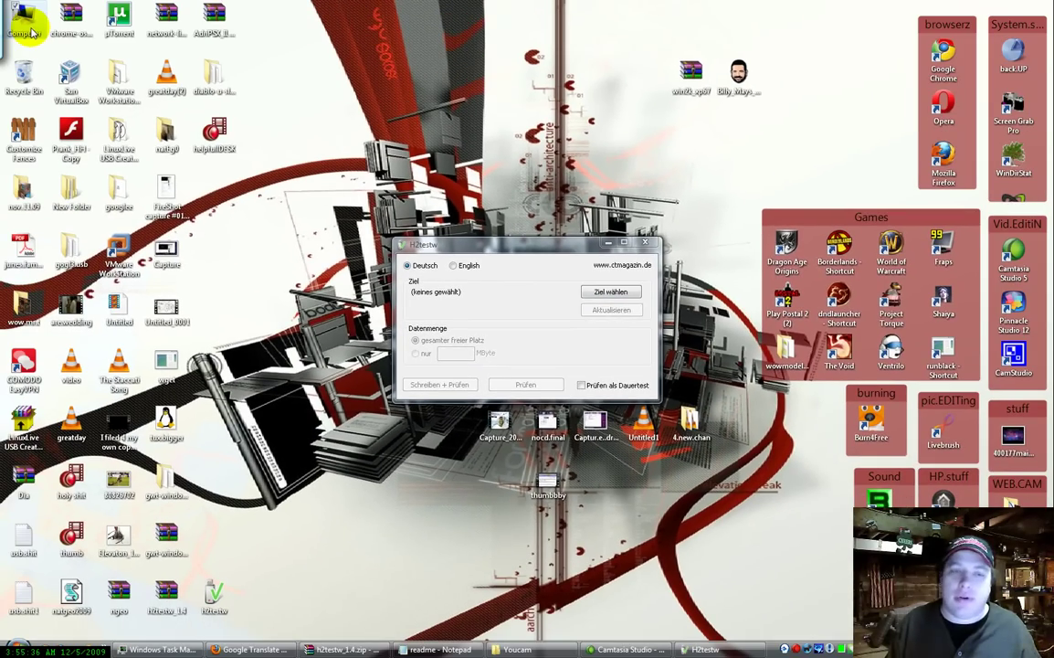
# - Set up a full FAT32 format of Removable Disk (J:) with 8192-byte allocation units
pyautogui.doubleClick(30, 30)
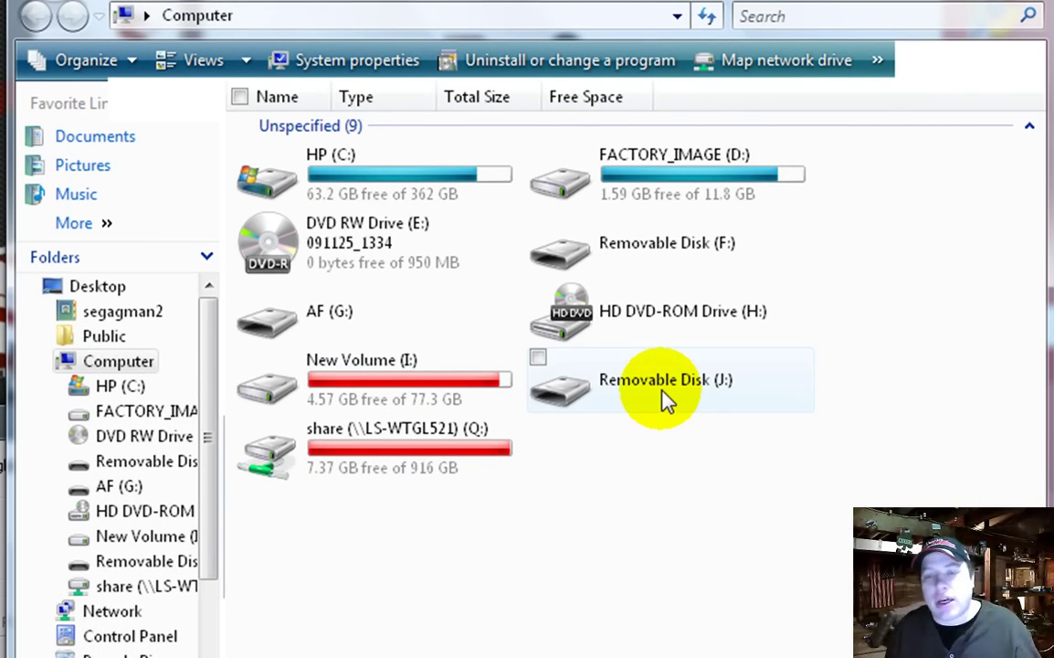
pyautogui.rightClick(660, 391)
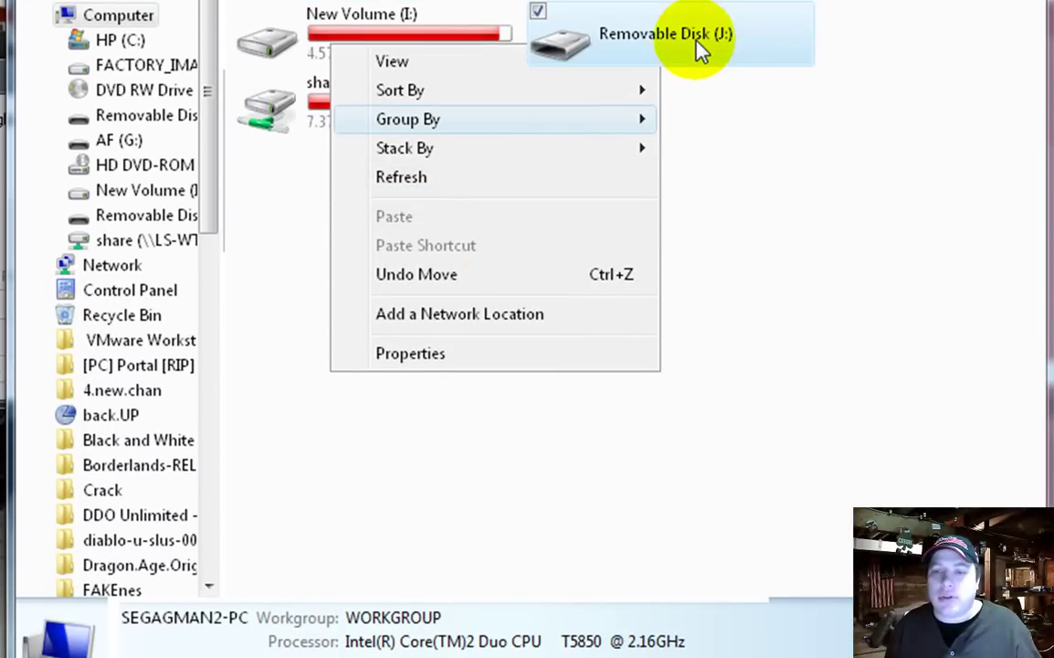
pyautogui.rightClick(674, 39)
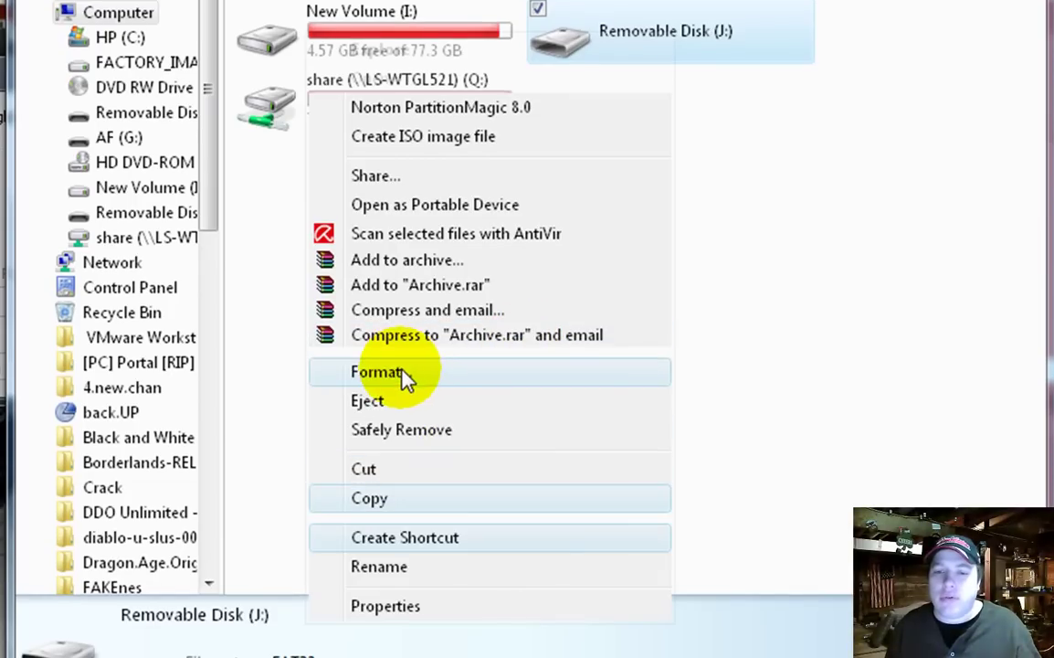
pyautogui.click(403, 376)
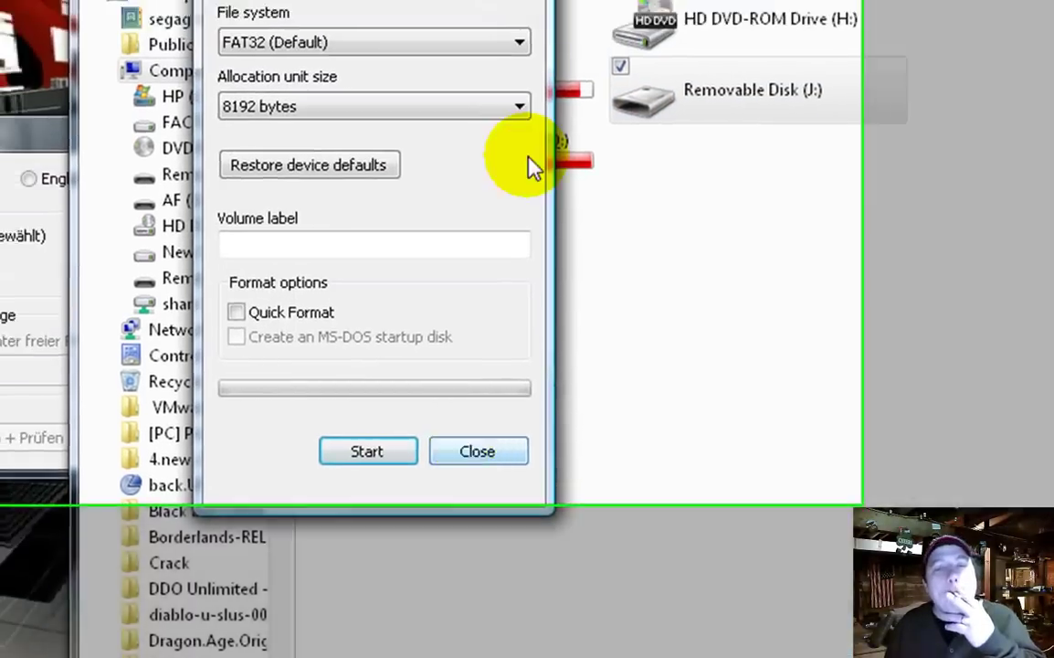
pyautogui.click(522, 110)
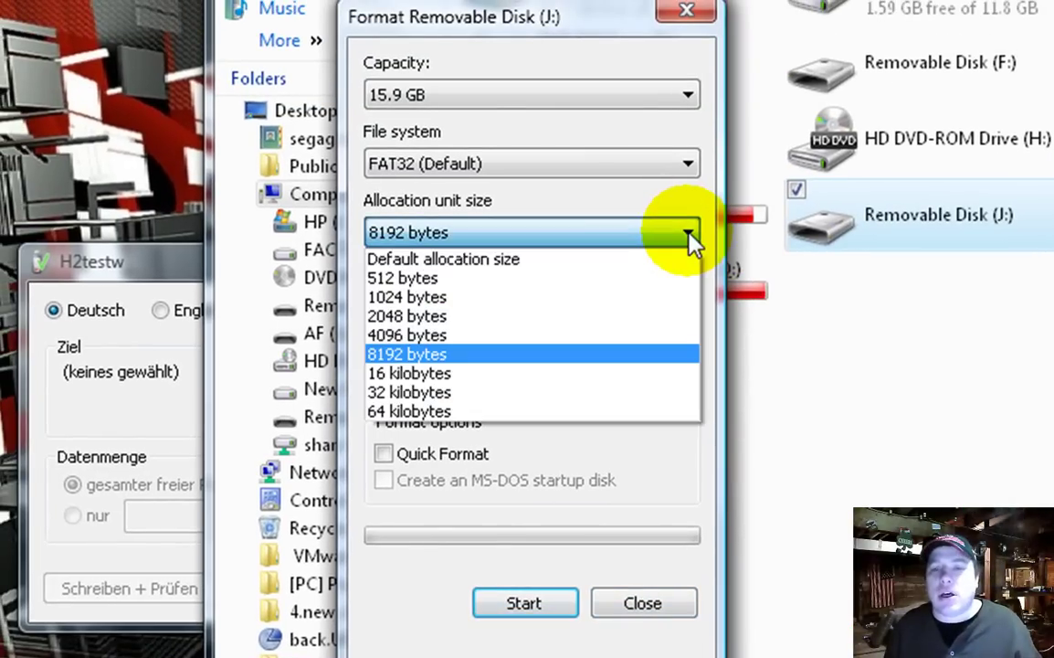
pyautogui.click(692, 239)
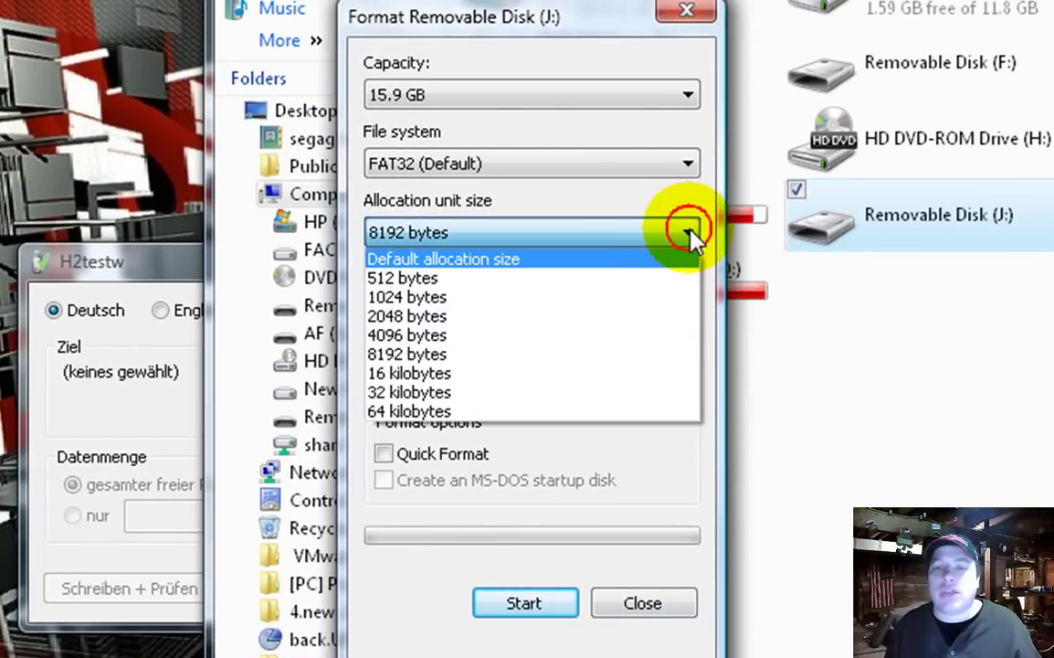
pyautogui.click(384, 455)
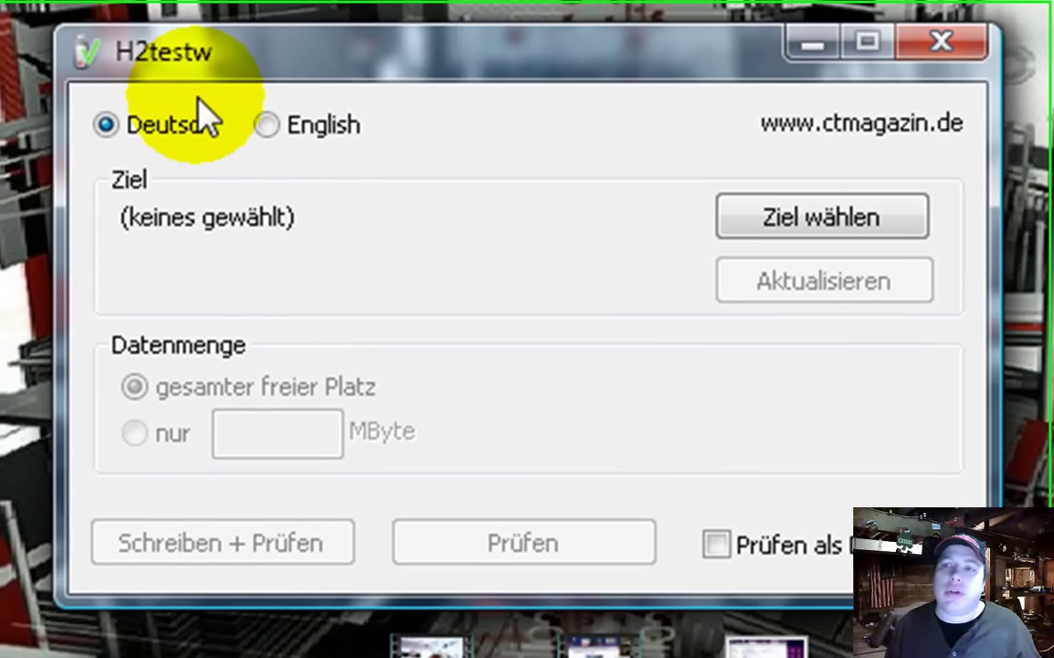
# - Switch H2testw to English and choose Removable Disk (J:) as the test target
pyautogui.click(266, 125)
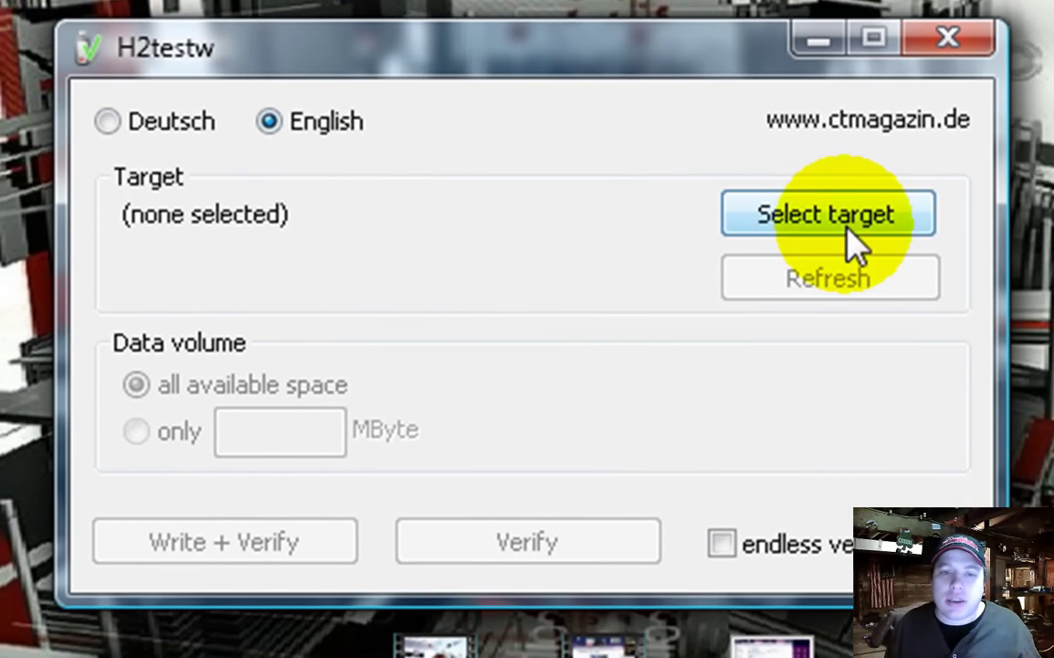
pyautogui.click(880, 217)
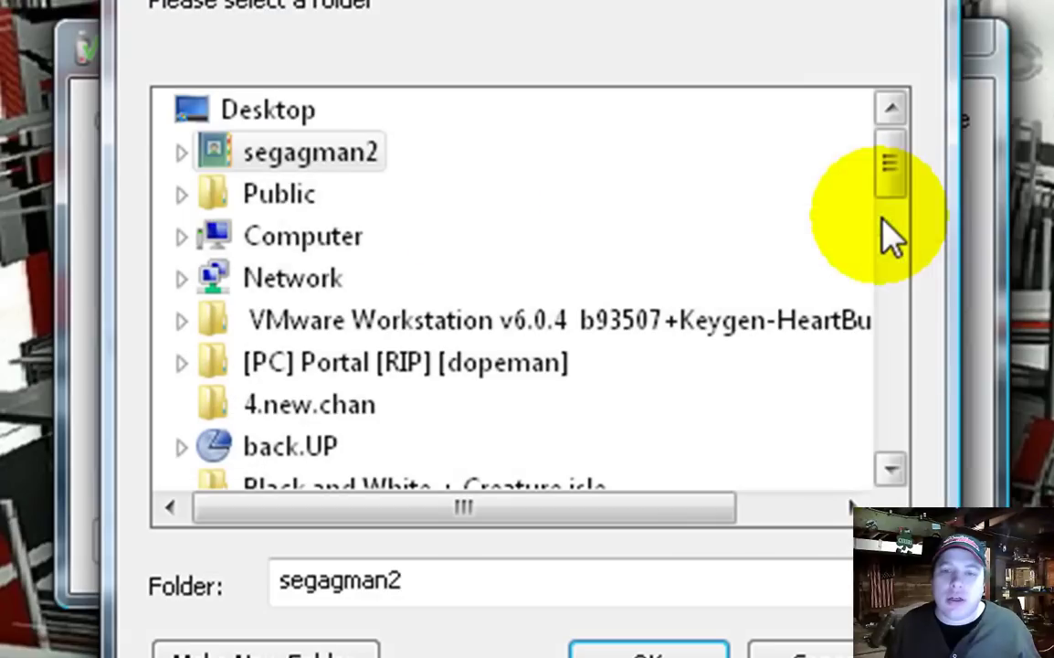
pyautogui.click(182, 238)
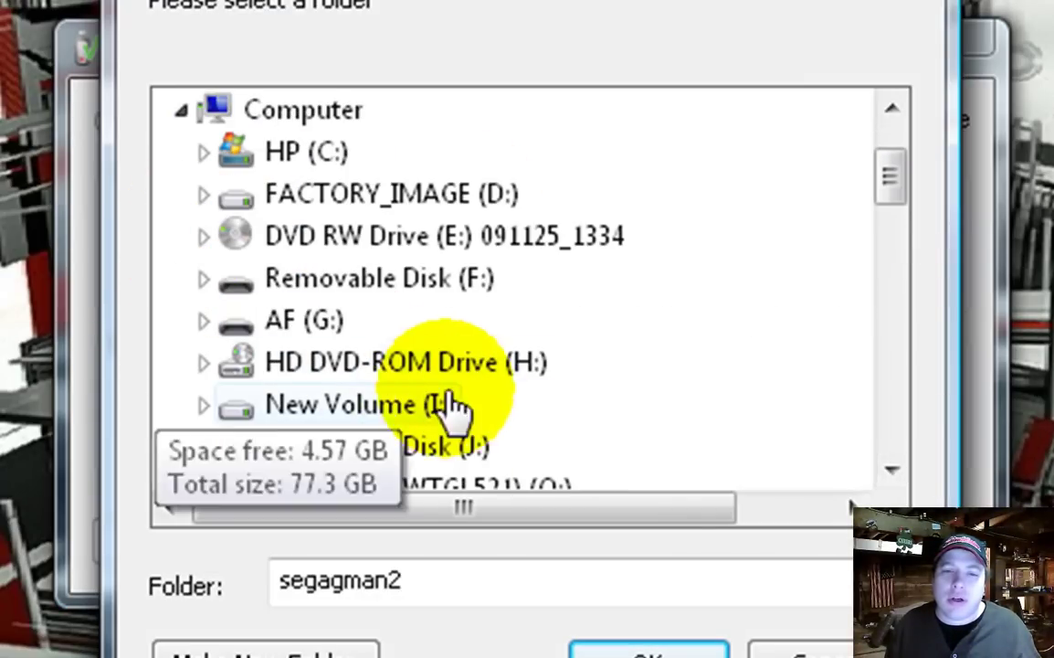
pyautogui.click(487, 461)
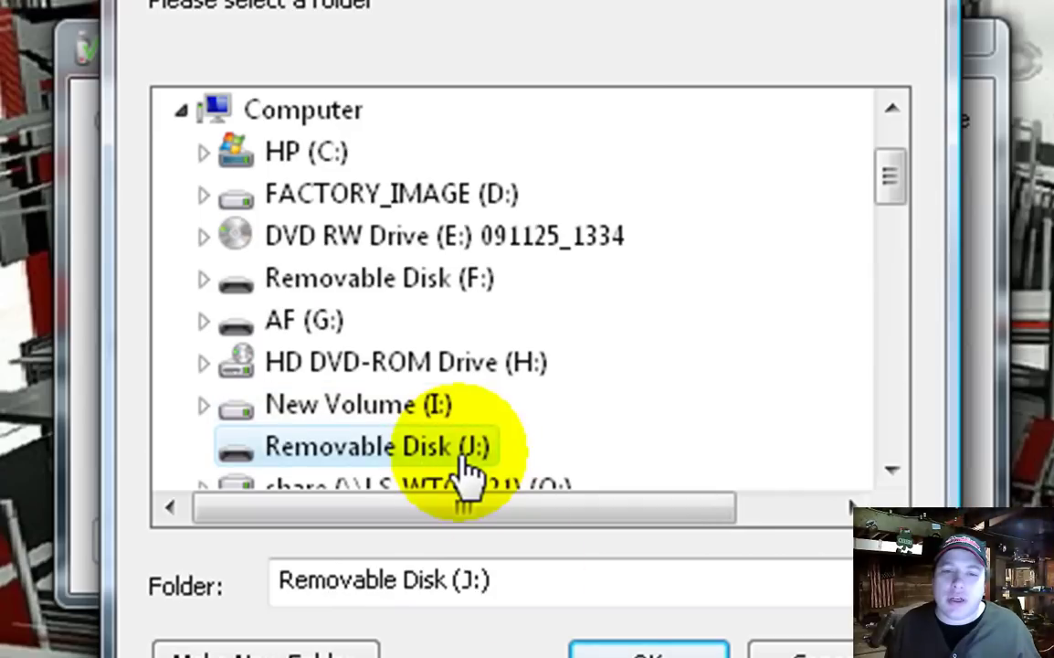
pyautogui.click(621, 649)
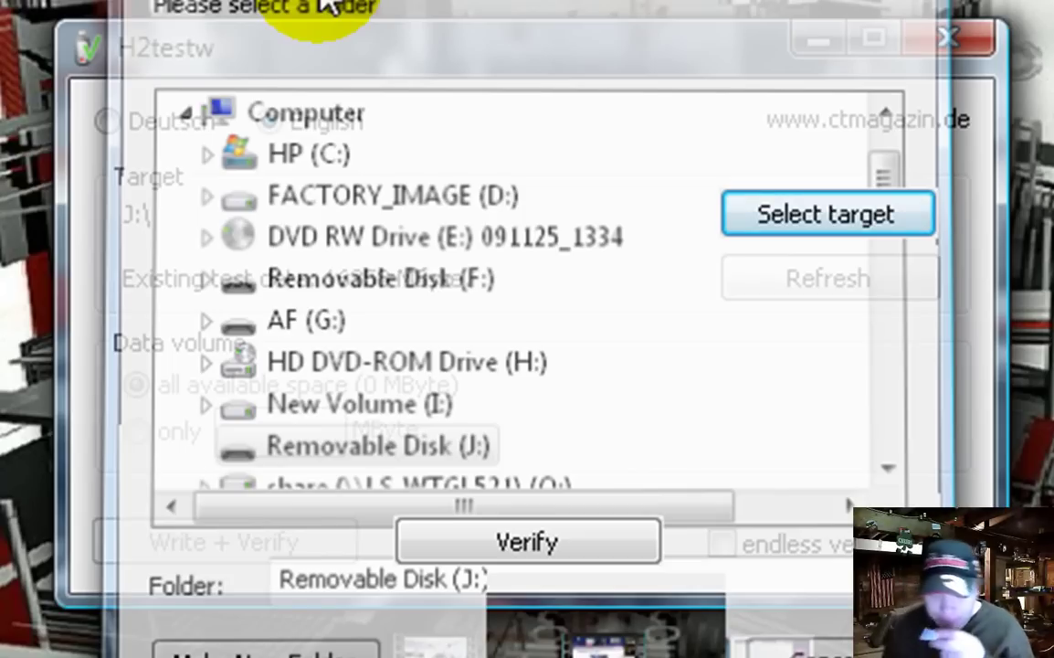
pyautogui.click(78, 53)
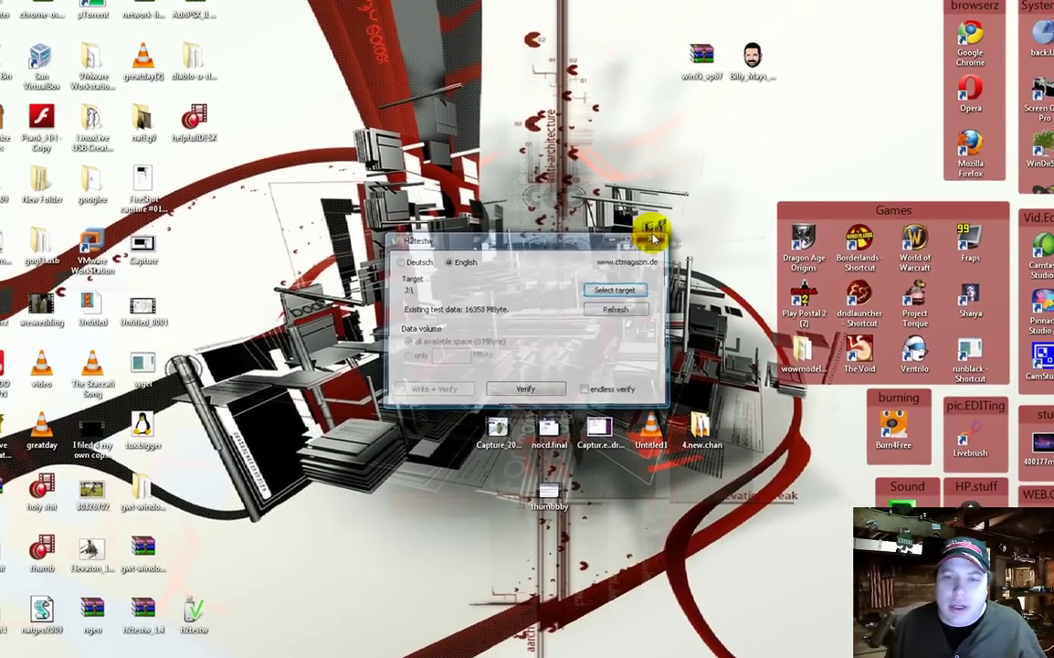
# - Minimize H2testw and the browser, then show the H2testw results log in Notepad
pyautogui.click(649, 201)
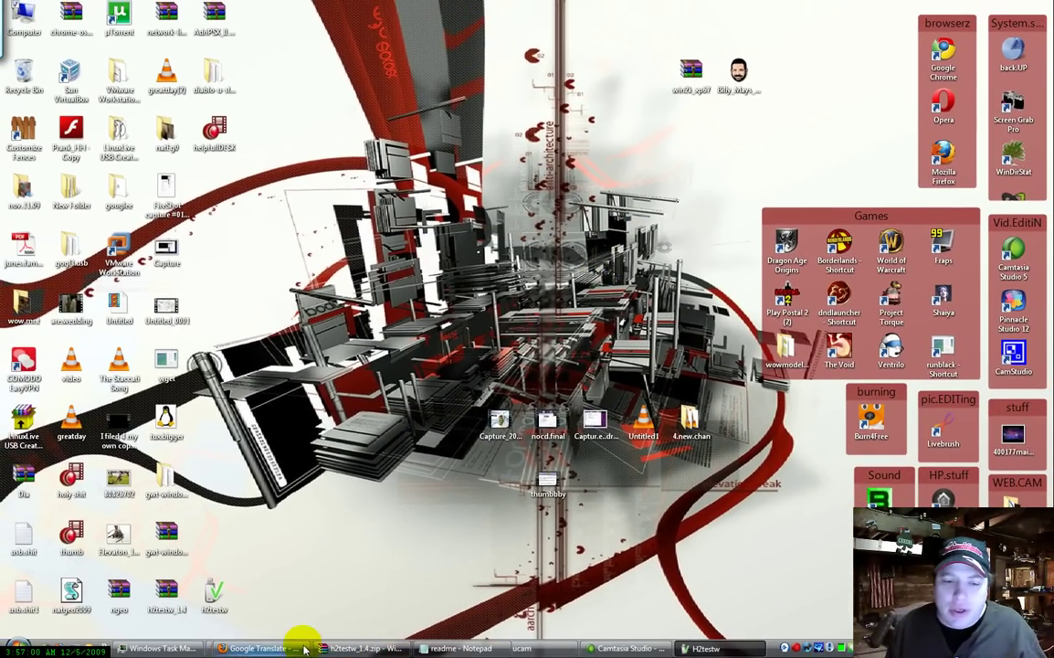
pyautogui.click(260, 648)
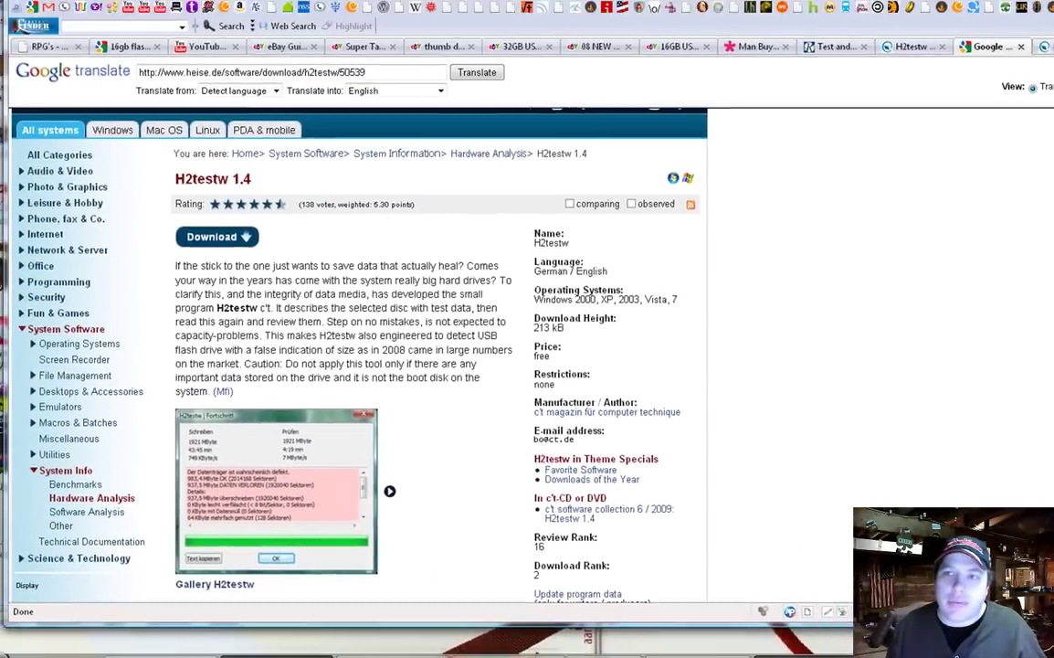
pyautogui.click(567, 649)
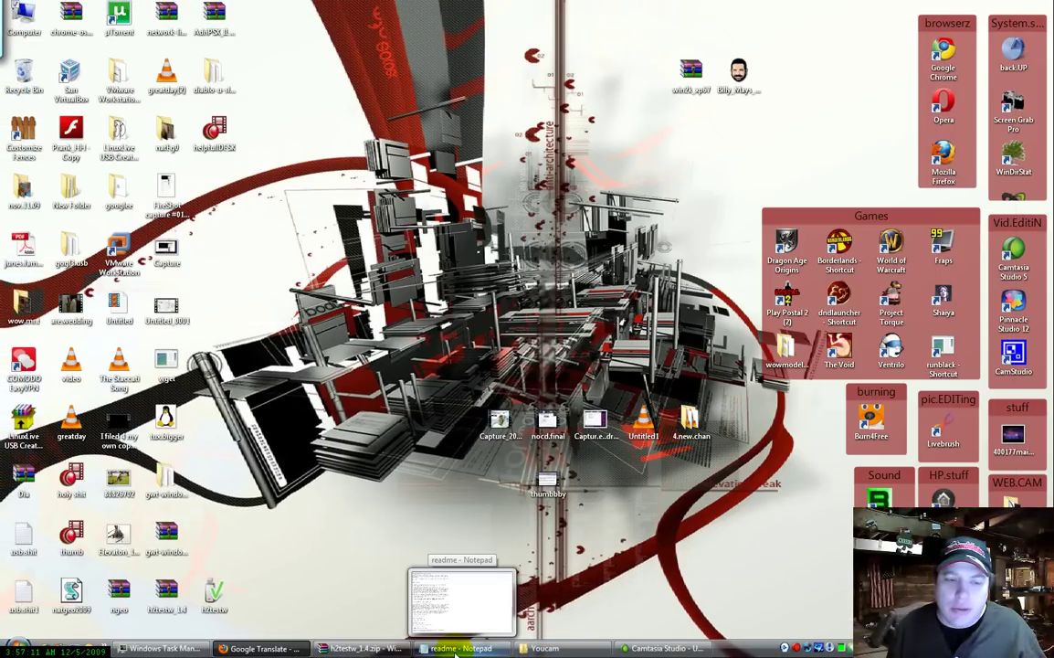
pyautogui.click(455, 649)
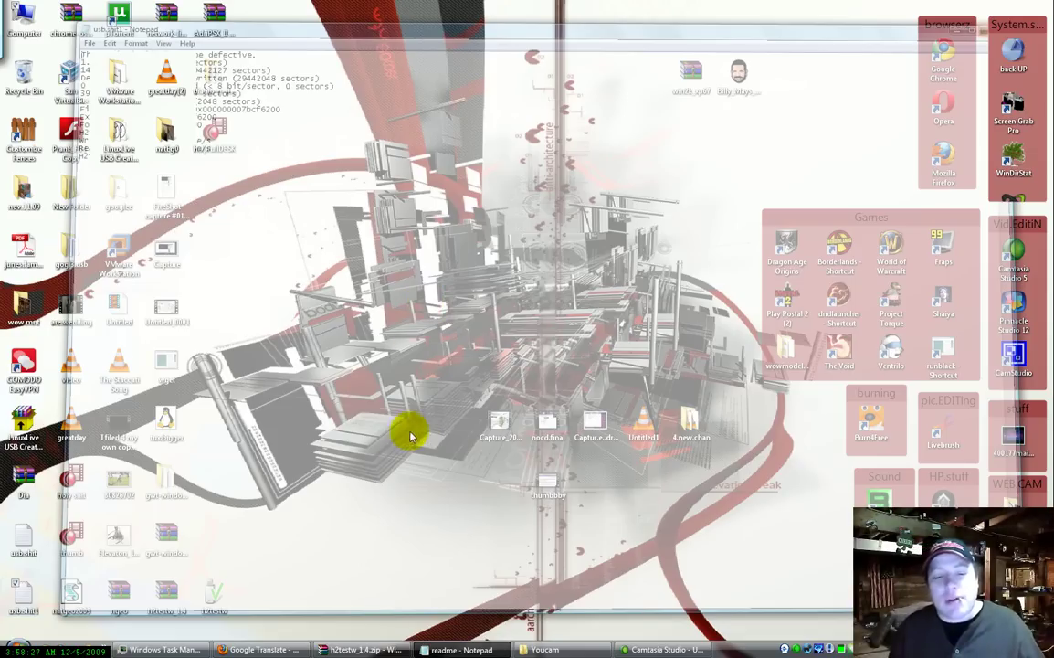
# - Return to Firefox and scroll the raymond.cc H2testw article back to its title
pyautogui.click(259, 646)
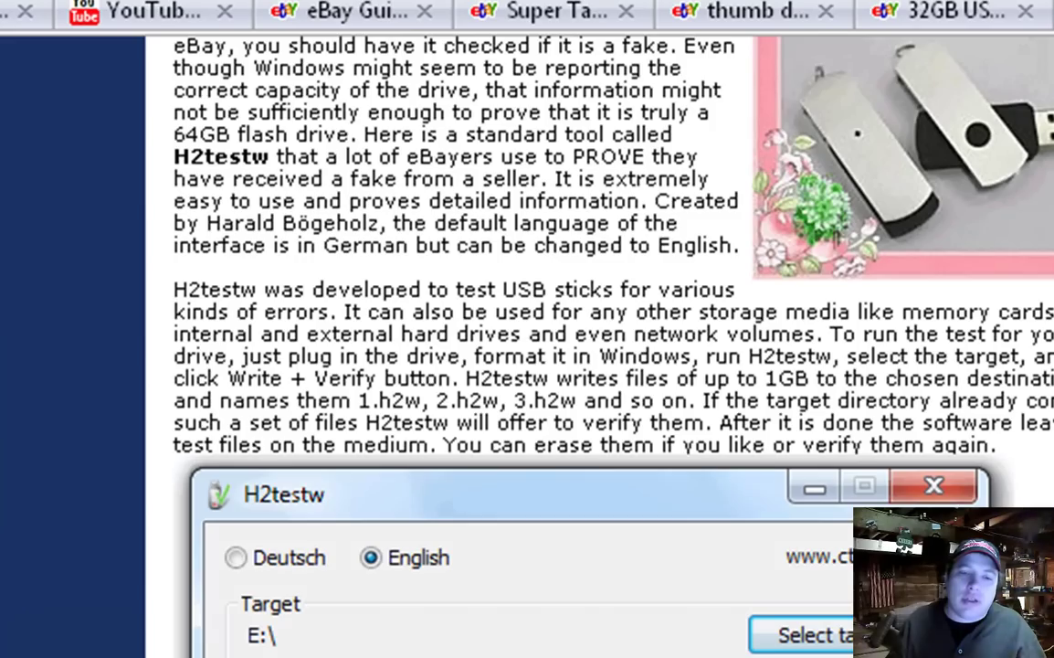
pyautogui.scroll(-5, 594, 347)
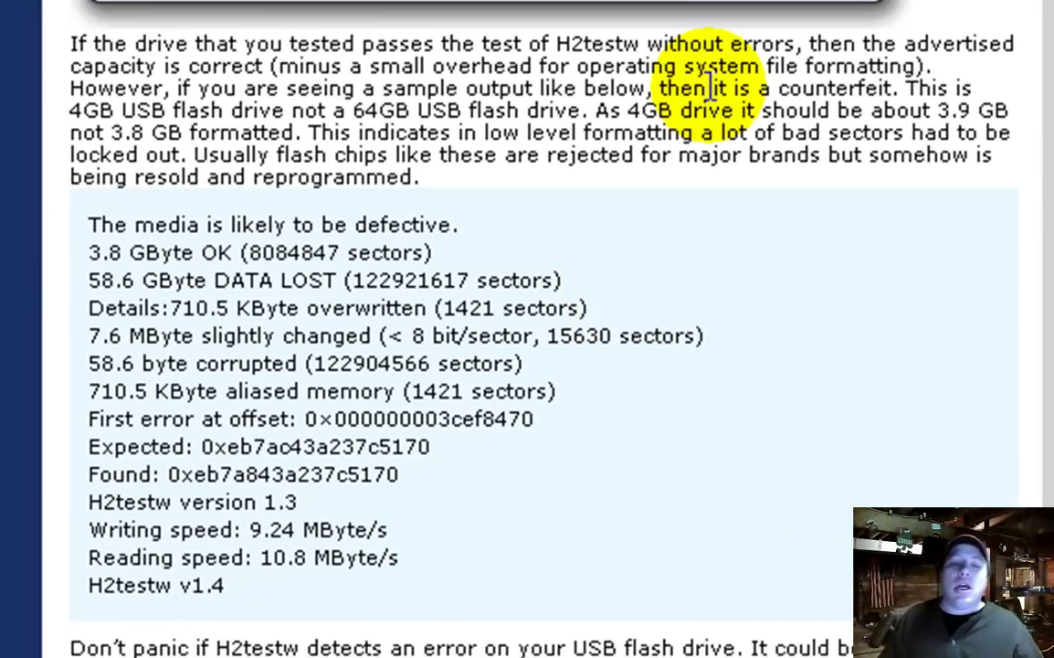
pyautogui.scroll(5, 722, 101)
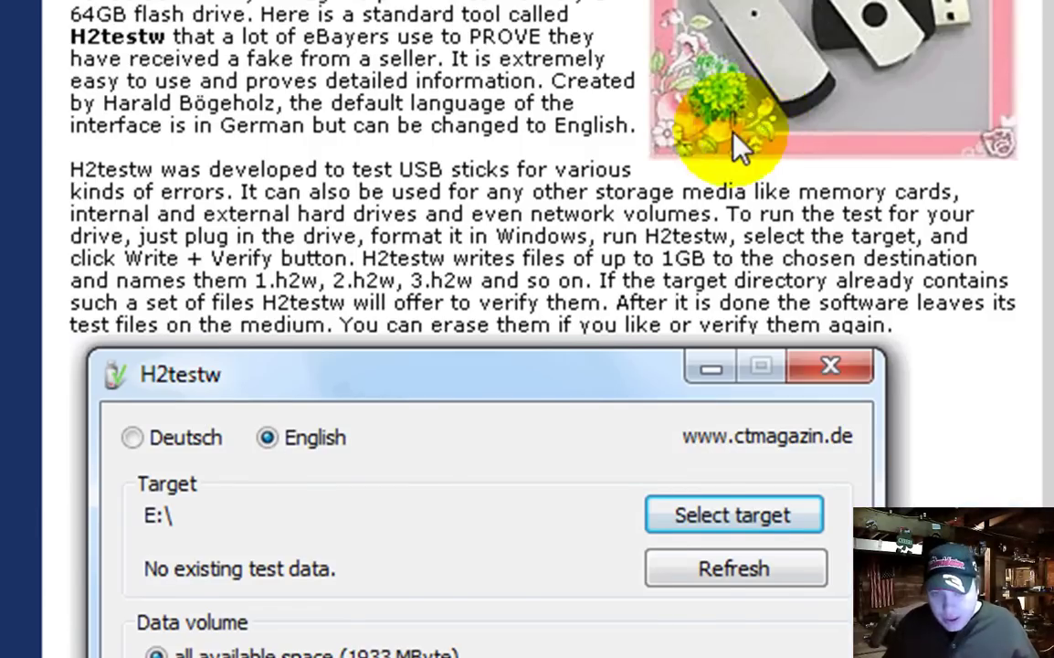
pyautogui.scroll(3, 739, 142)
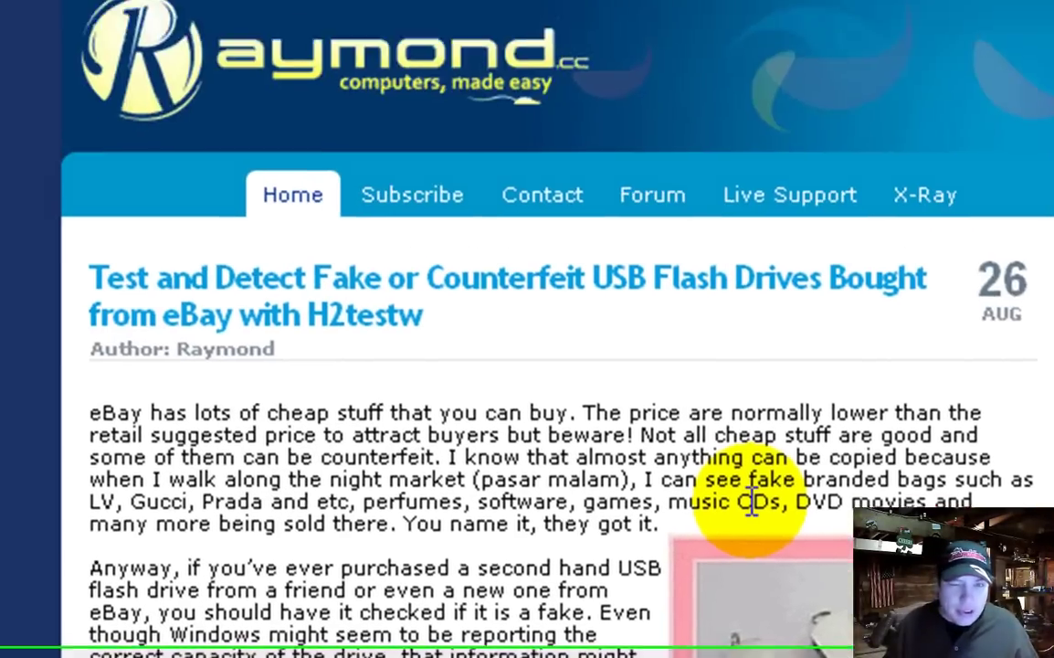